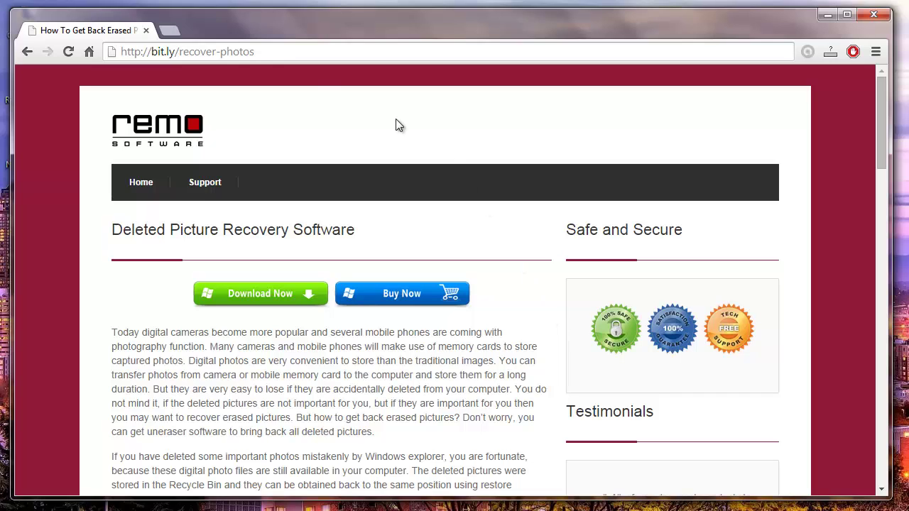
Minimize Chrome, restore Remo Recover, and open the Recover Photos (Photo/Video/Audio) option.
click(266, 51)
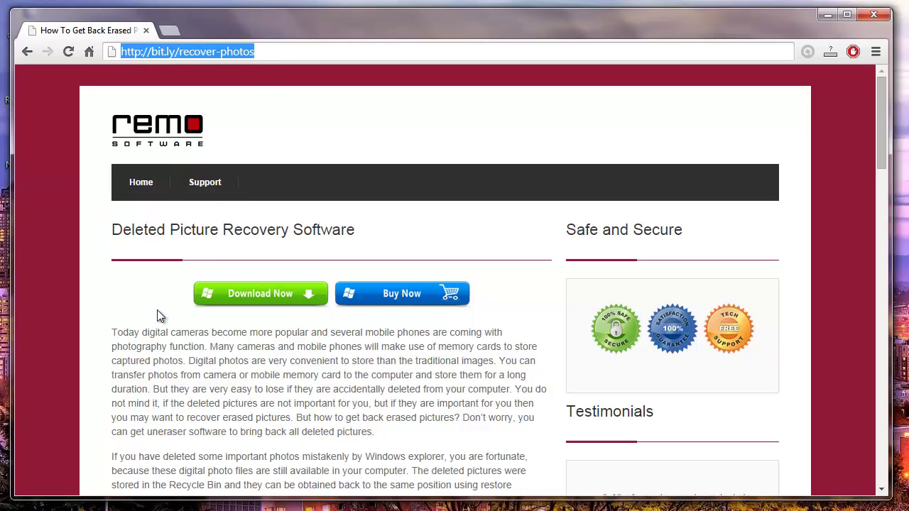
click(220, 316)
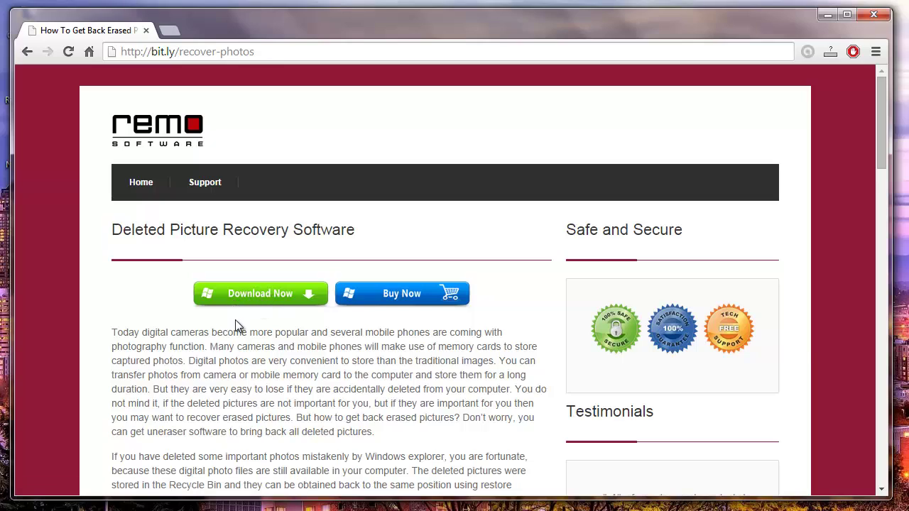
click(306, 467)
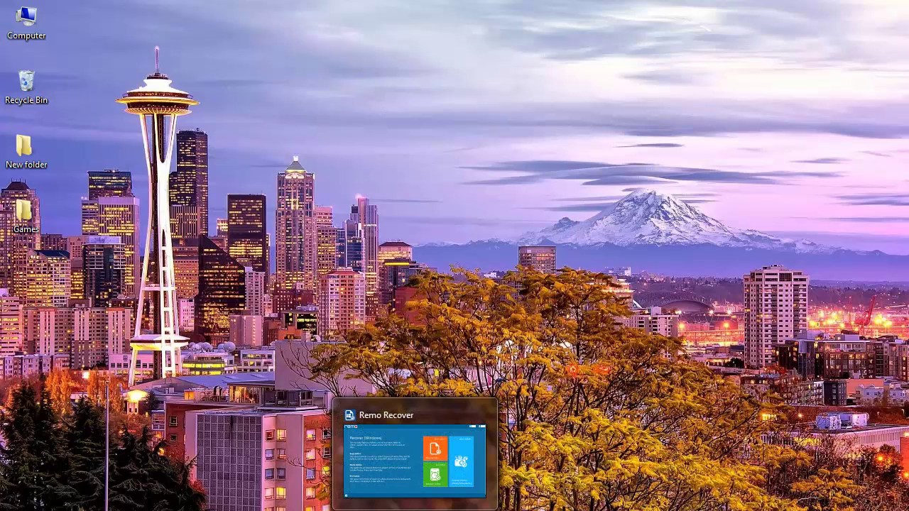
click(415, 510)
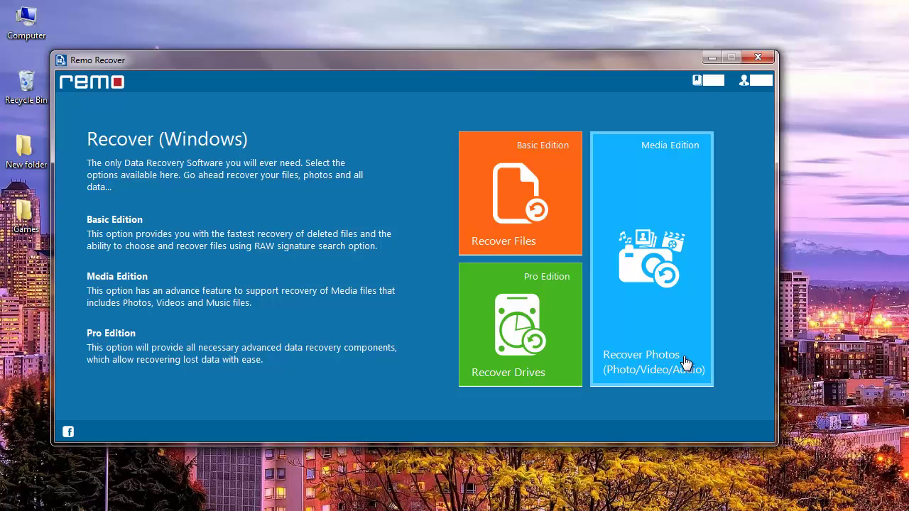
click(655, 328)
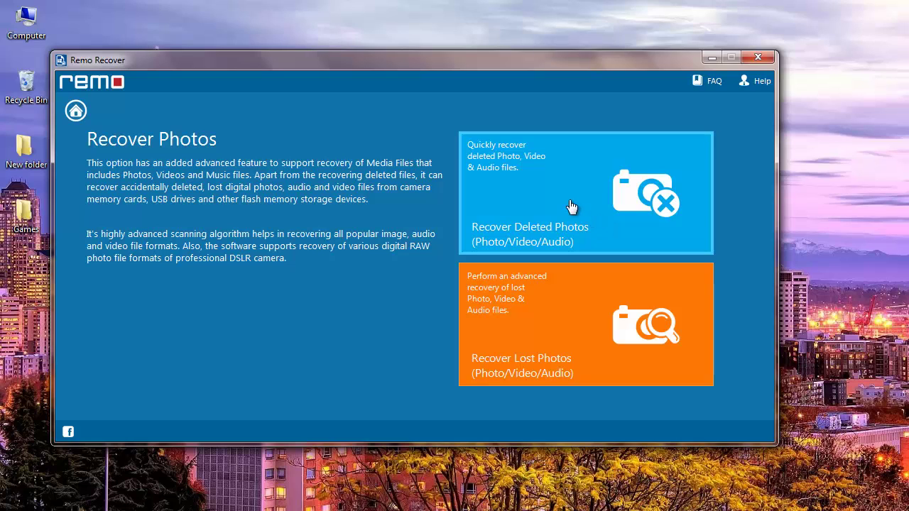
Choose Recover Deleted Photos, select New Volume - E:, and advance to the file-type step.
click(539, 235)
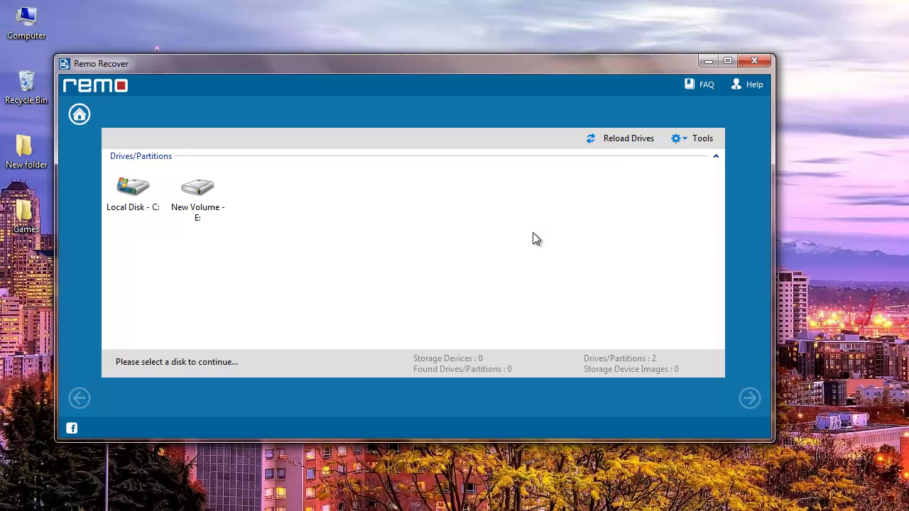
click(210, 215)
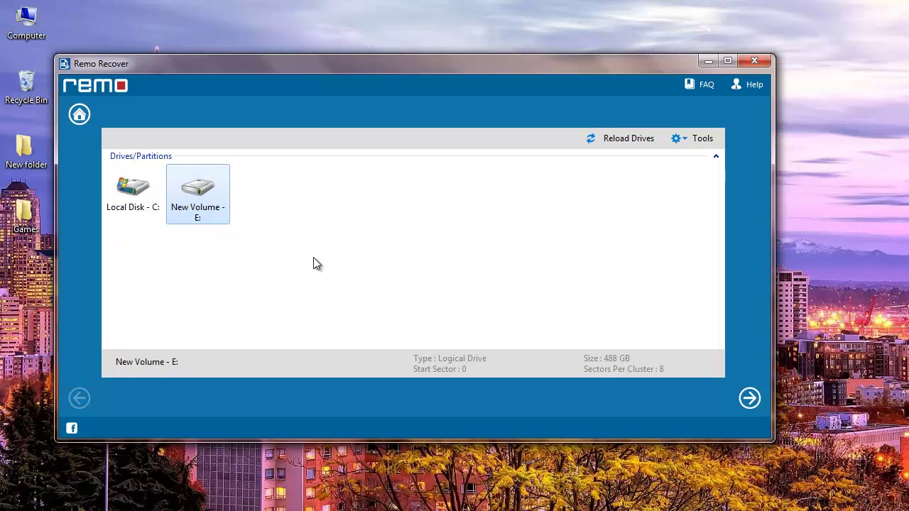
click(749, 400)
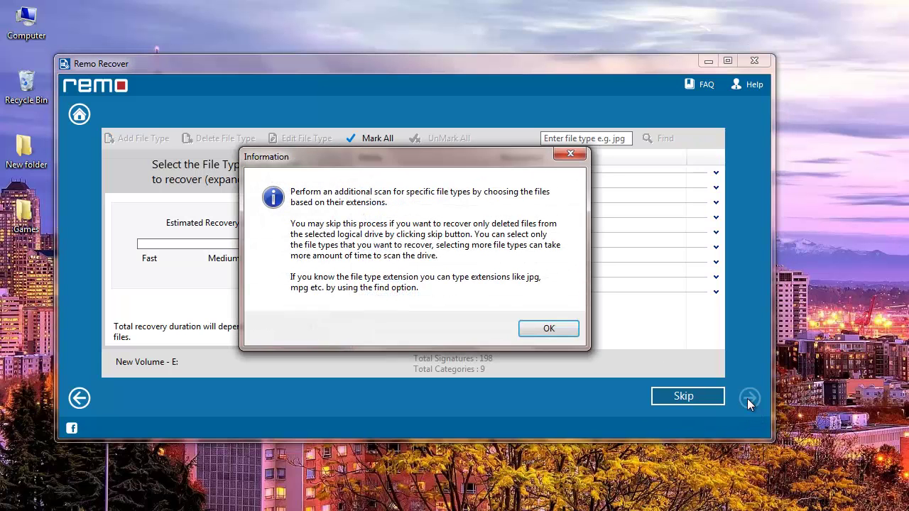
Dismiss the additional-scan notice and tick only .jpeg under Picture file types.
click(574, 333)
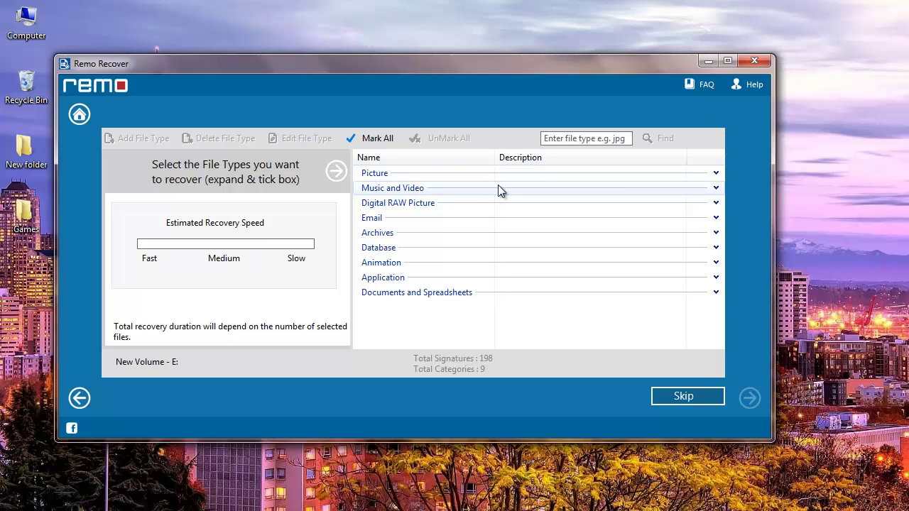
click(716, 176)
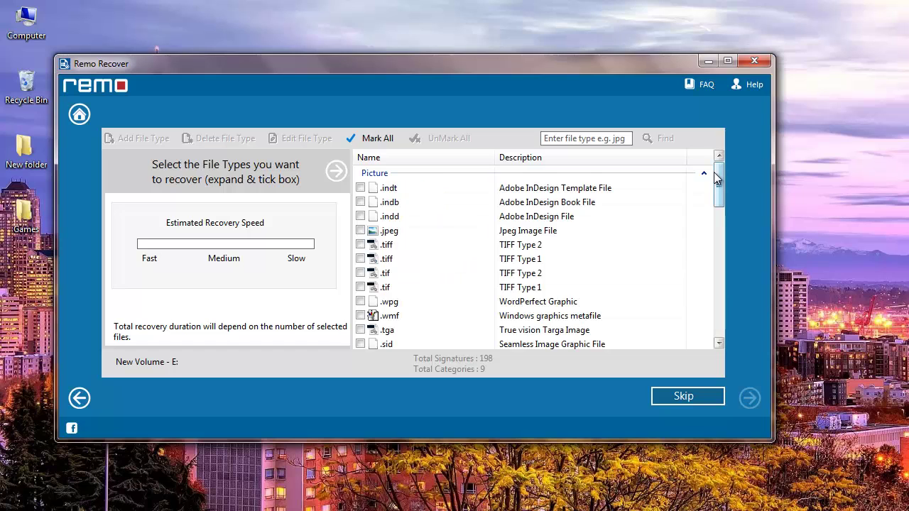
scroll(625, 245, down, 5)
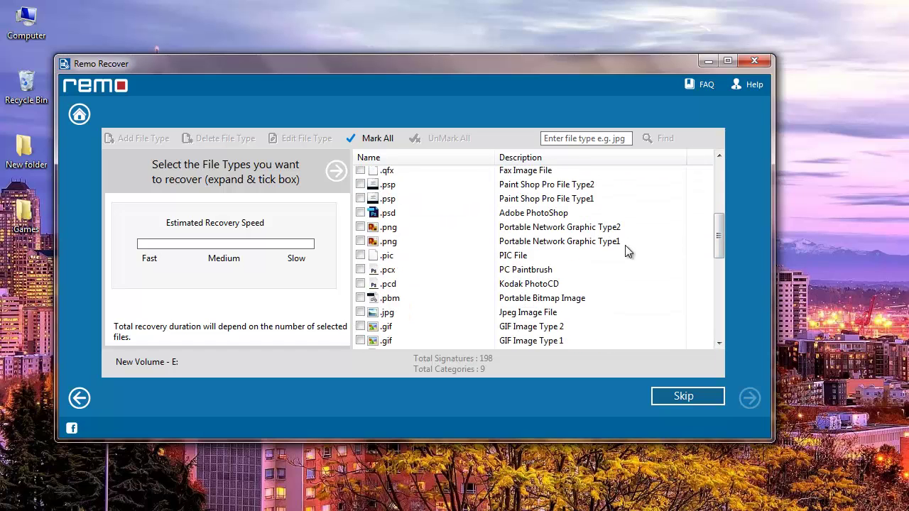
scroll(625, 249, up, 5)
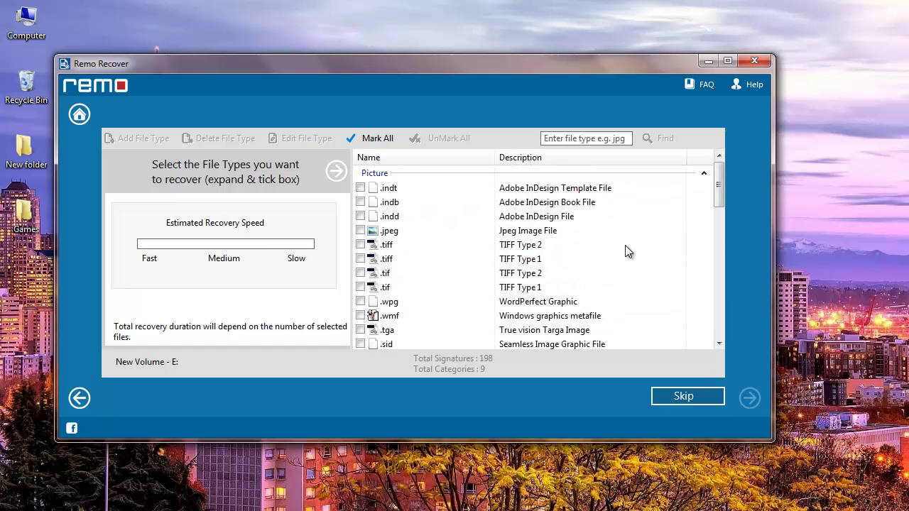
click(360, 231)
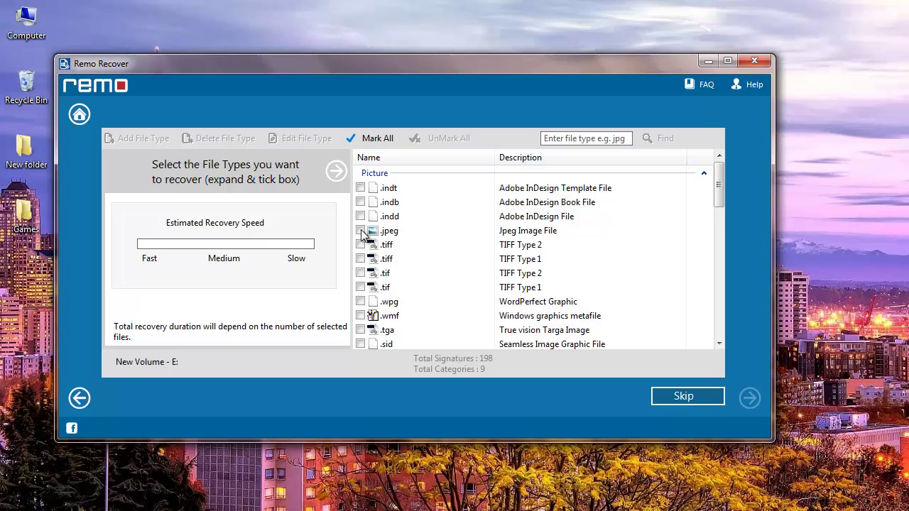
Scan drive E:, leave the AUDIO folder unmarked, and switch to File Type View.
click(750, 399)
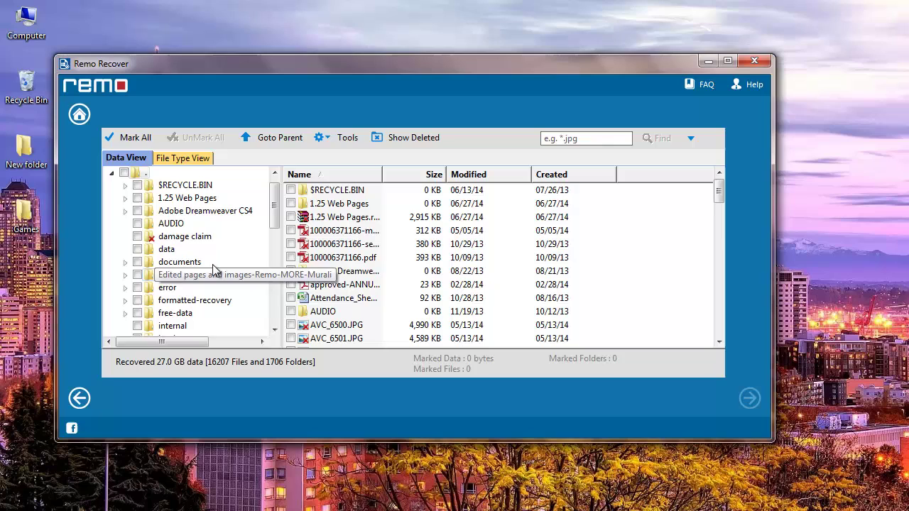
click(137, 223)
click(137, 249)
click(137, 248)
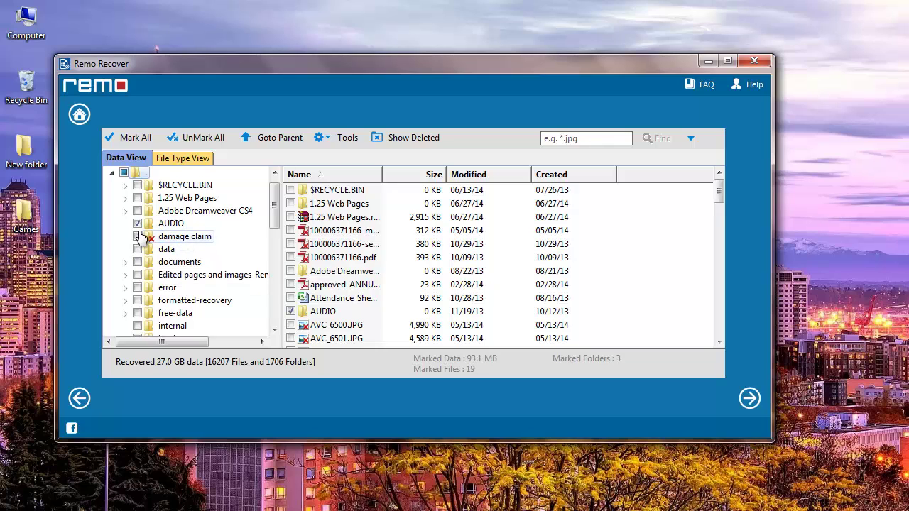
click(138, 224)
click(186, 158)
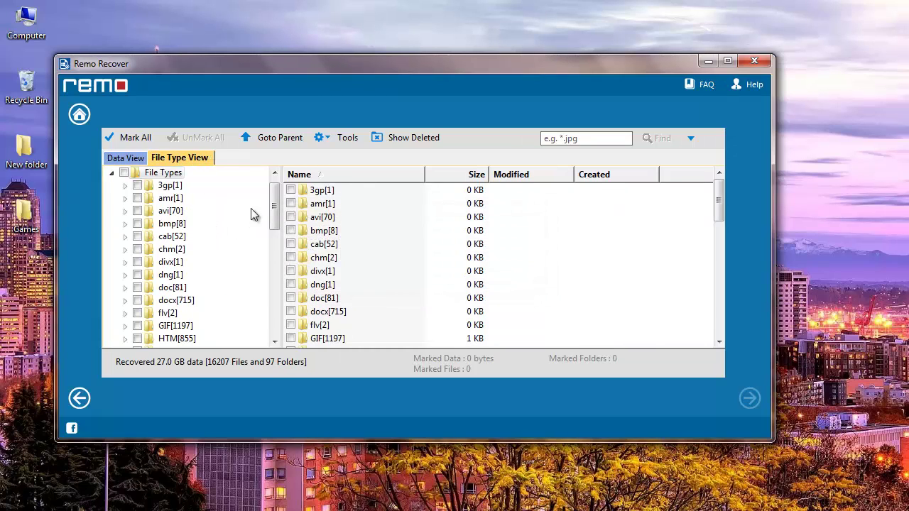
Tick the jpeg[669] folder (669 files, 236 MB) and proceed to Save to Drive options.
drag(276, 213, 275, 270)
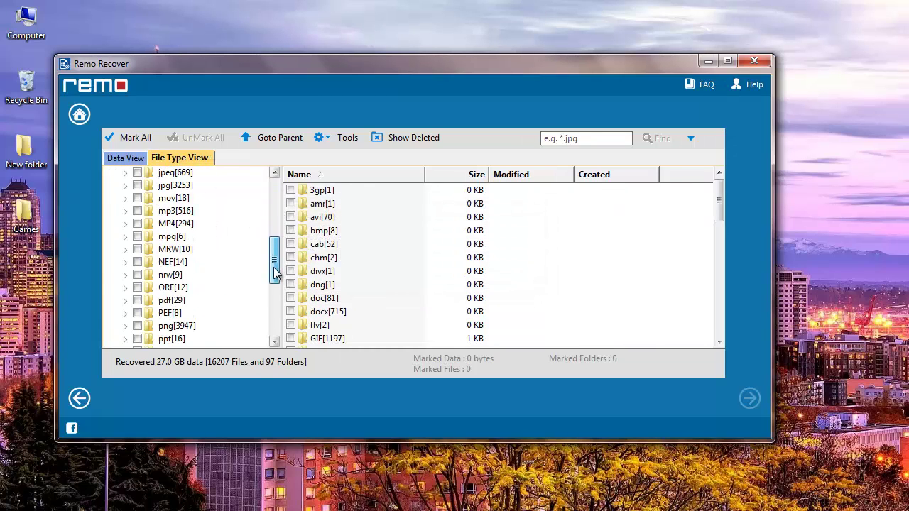
scroll(210, 231, up, 5)
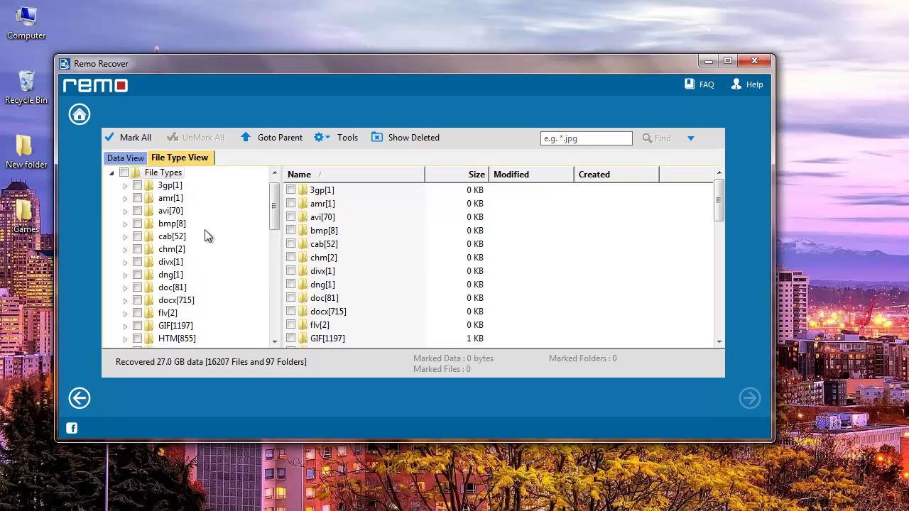
drag(271, 214, 276, 242)
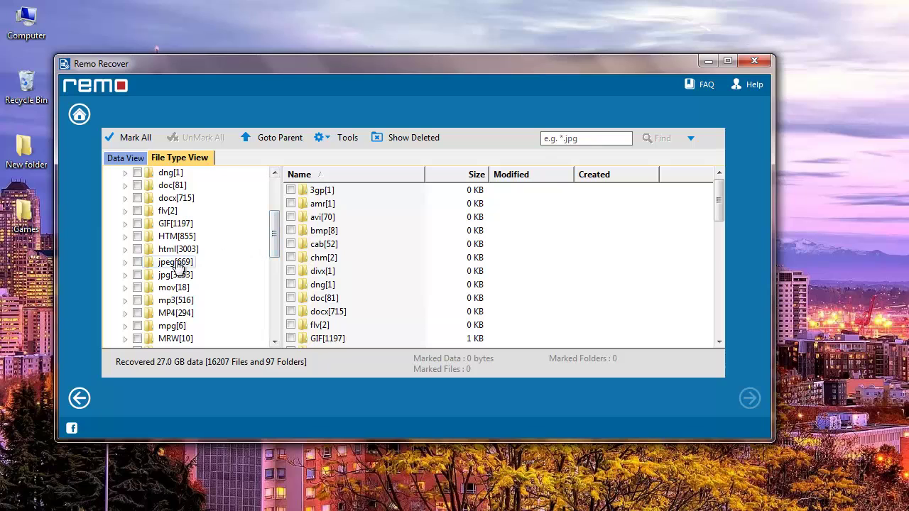
click(138, 262)
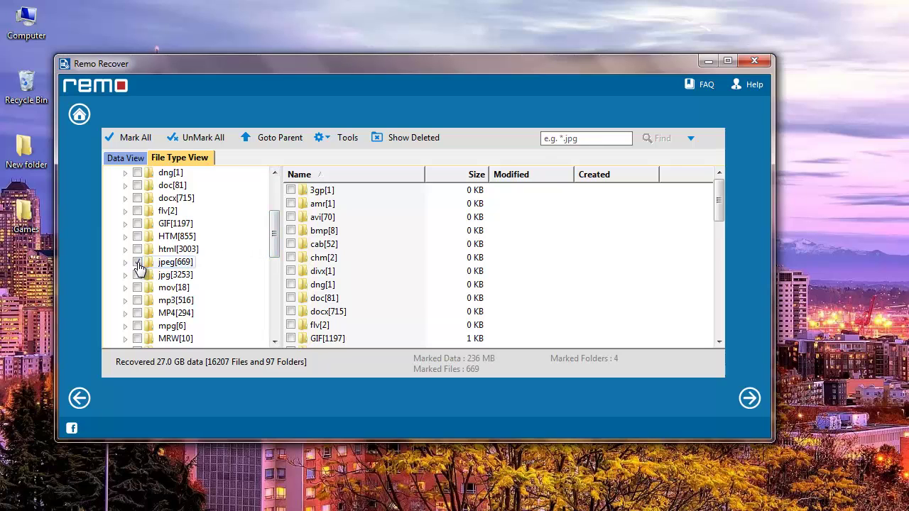
click(744, 402)
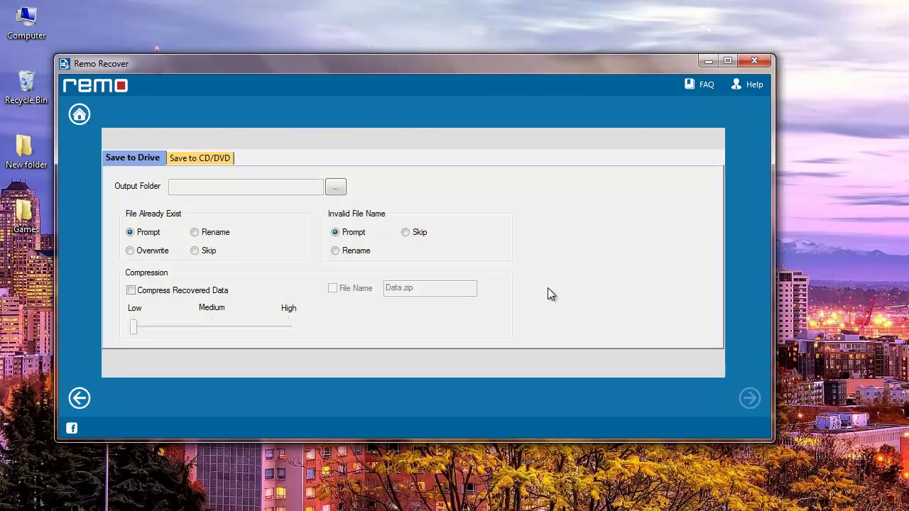
Set the output folder to C:\Users\Paul\Desktop\New folder and begin saving.
click(335, 187)
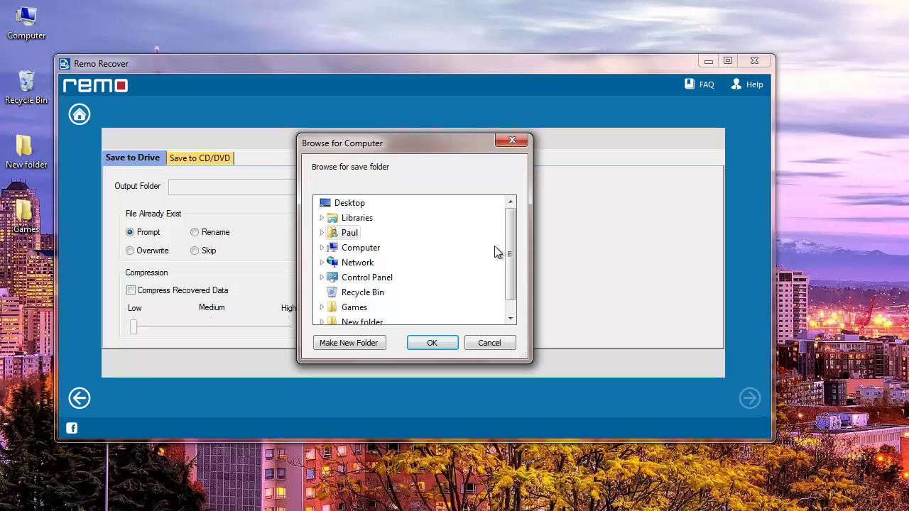
scroll(510, 238, down, 1)
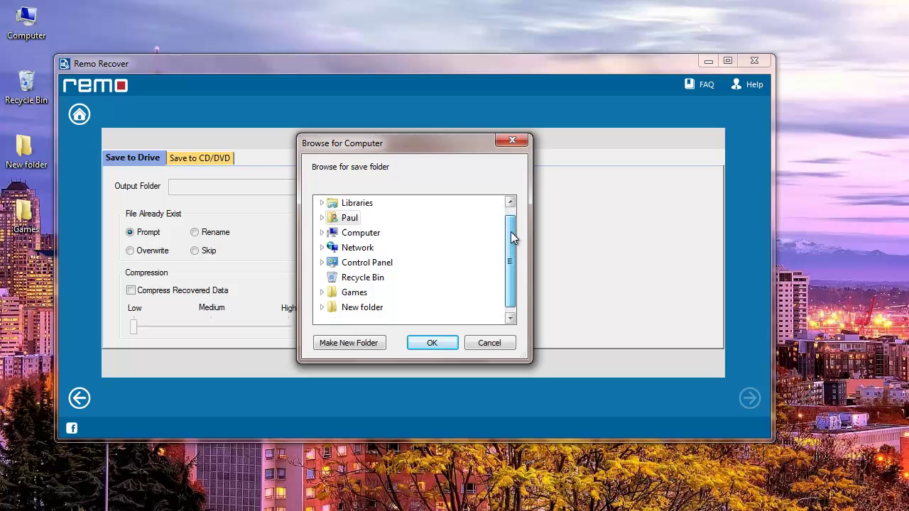
click(364, 311)
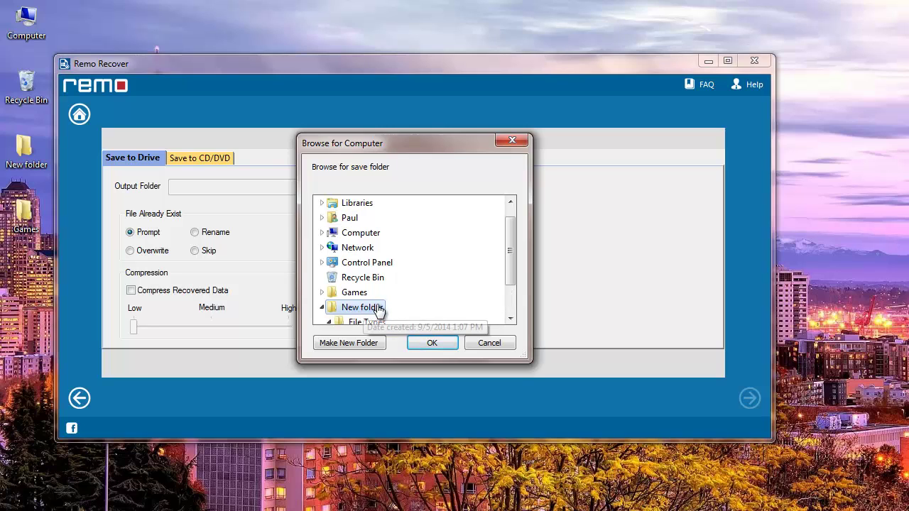
click(435, 343)
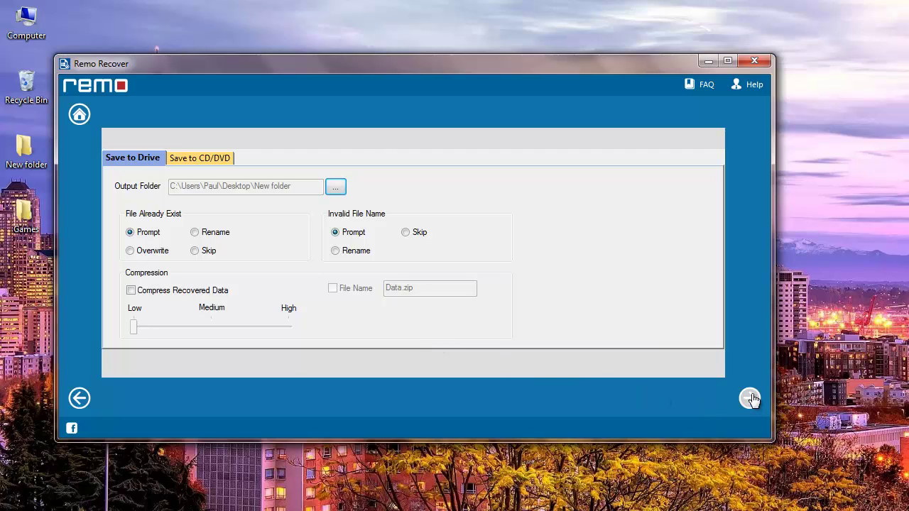
click(748, 399)
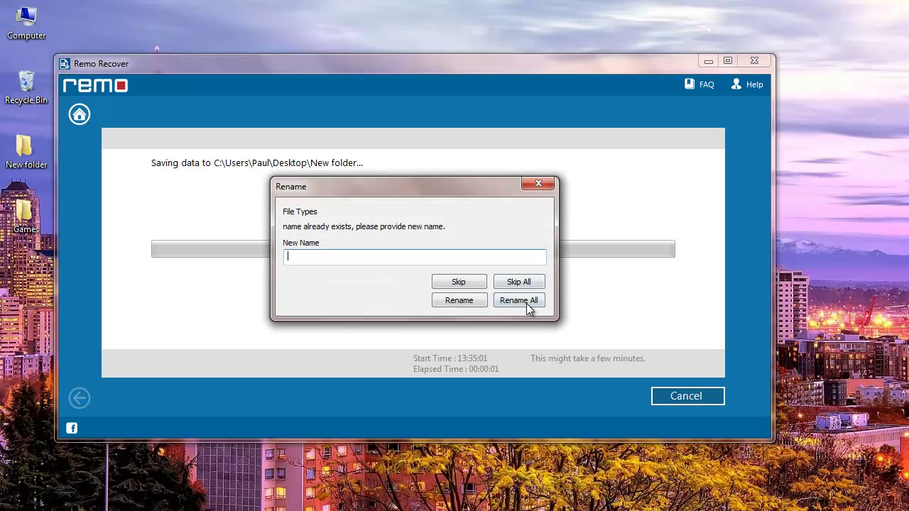
Choose Rename All for the name clash so saving runs to 100%.
click(526, 304)
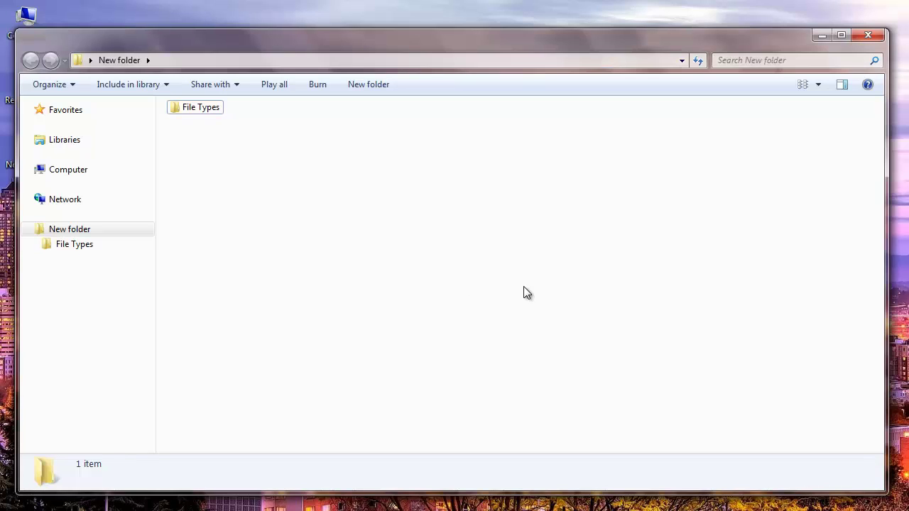
Open File Types, then jpeg[785], then jpeg[1-785] to view the 782 recovered photos.
double_click(204, 114)
double_click(219, 126)
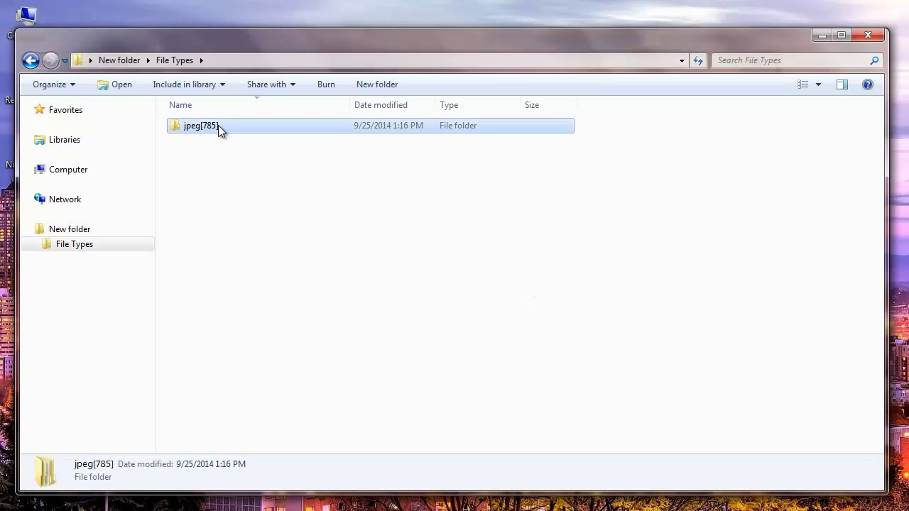
double_click(218, 125)
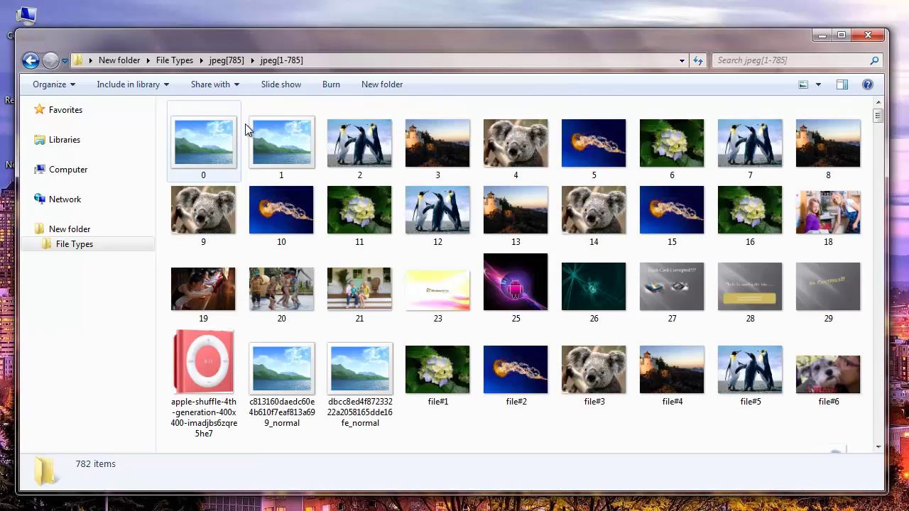
mouse_move(452, 112)
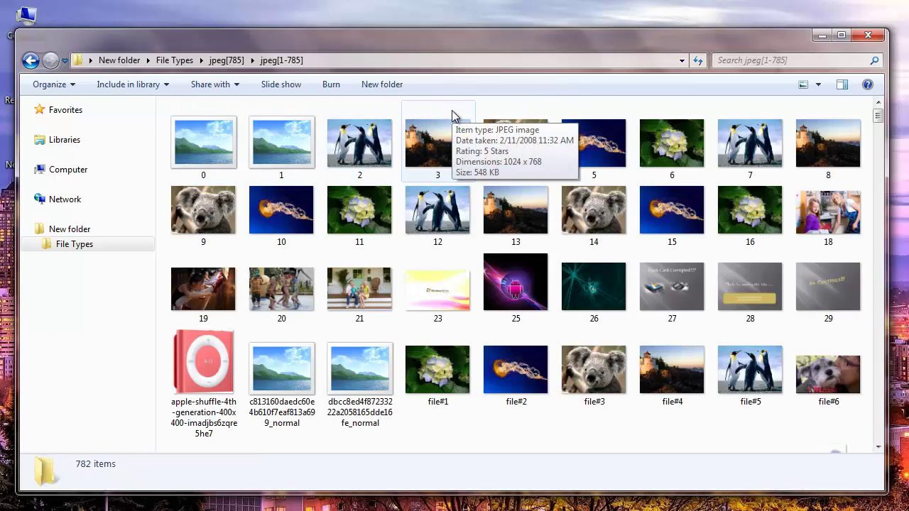